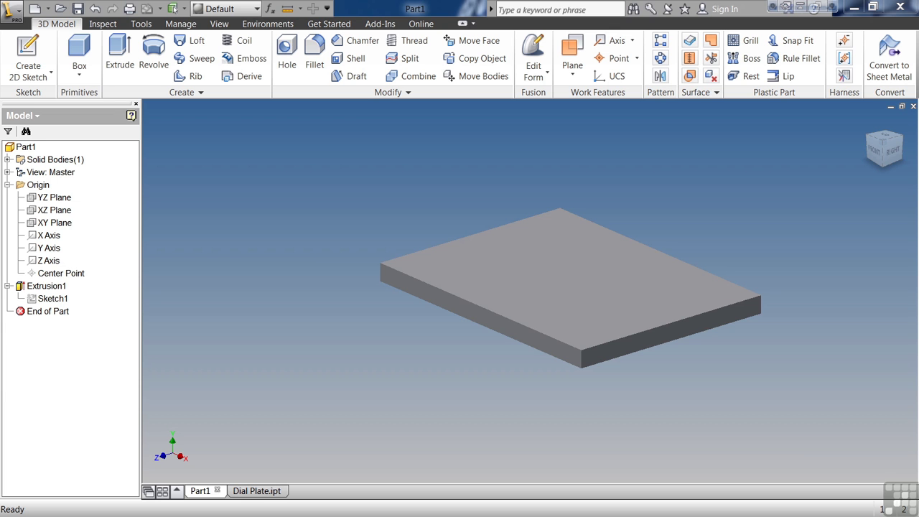
Redefine Sketch1 of the plate's extrusion onto the YZ plane
{"action": "left_click", "coordinate": [54, 299]}
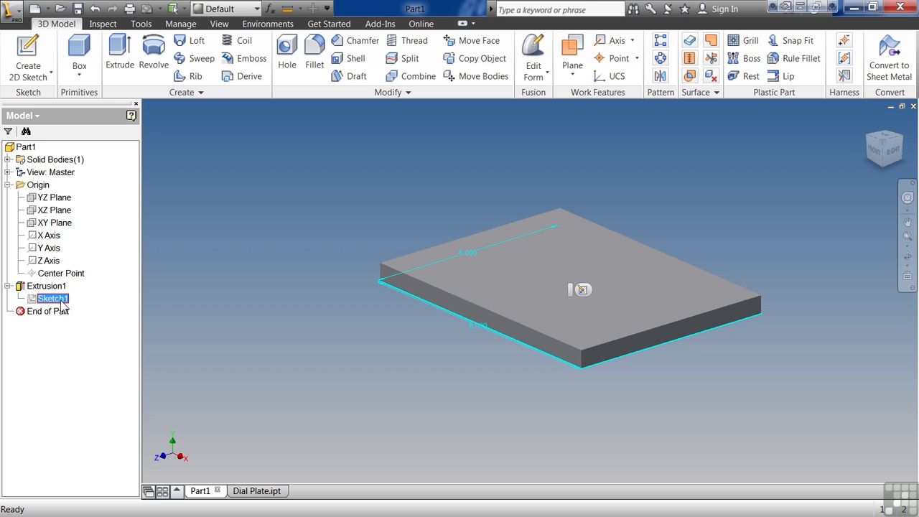
{"action": "left_click", "coordinate": [54, 210]}
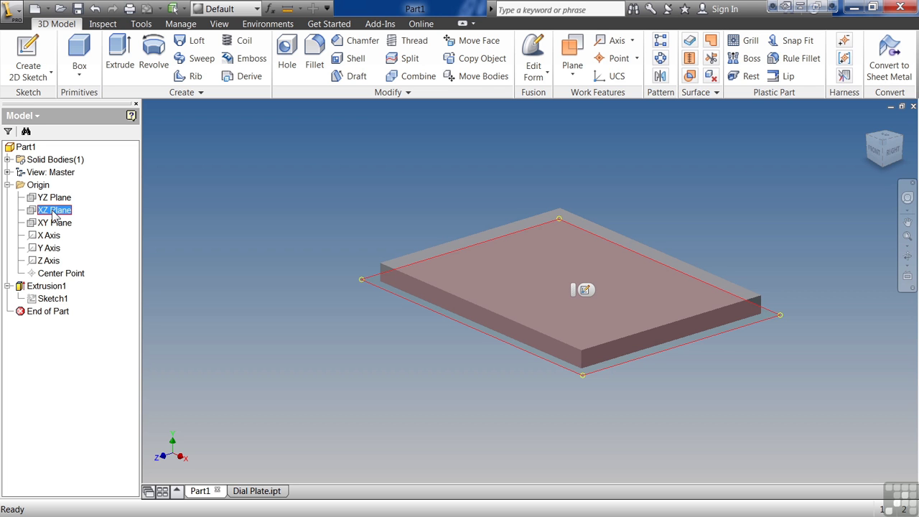
{"action": "left_click", "coordinate": [55, 376]}
{"action": "right_click", "coordinate": [55, 300]}
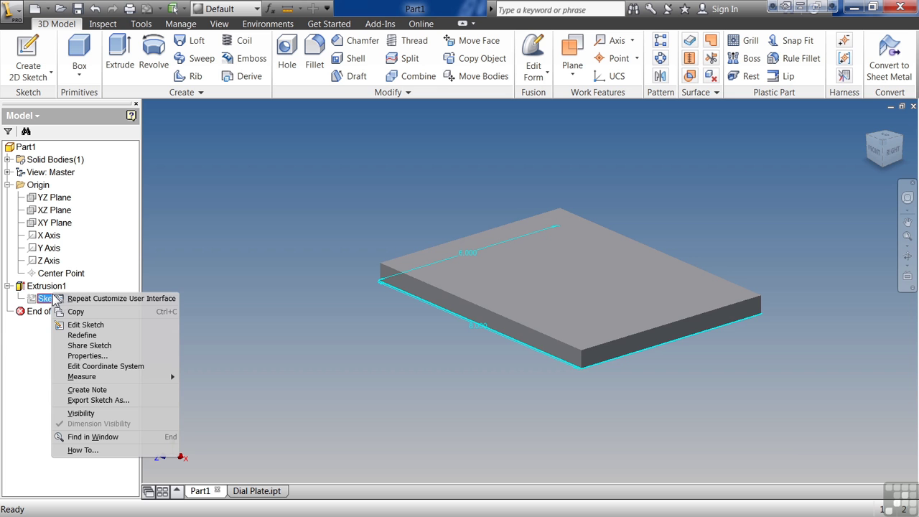
{"action": "left_click", "coordinate": [82, 336]}
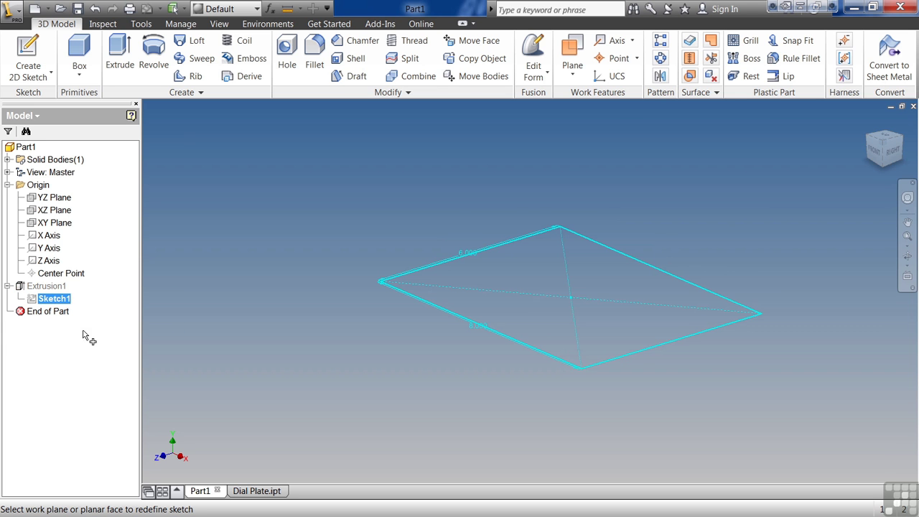
{"action": "left_click", "coordinate": [59, 201]}
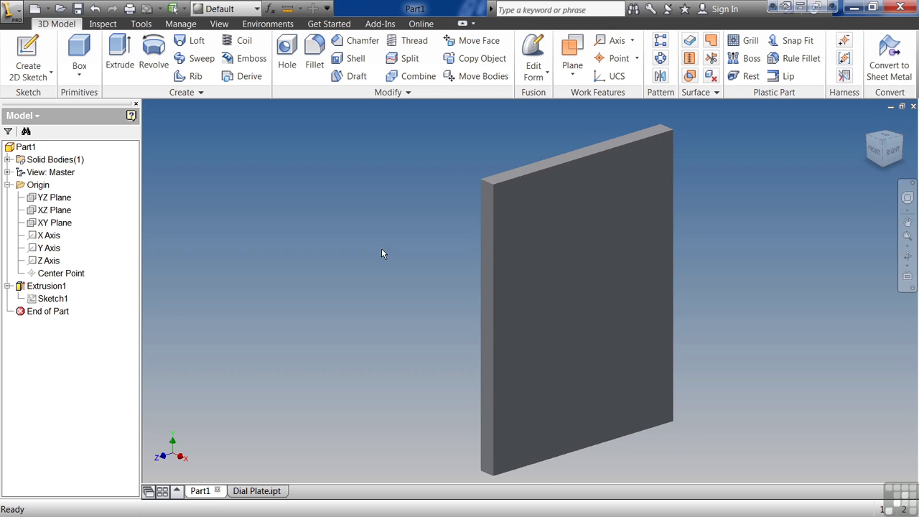
Redefine Sketch1 of the plate's extrusion onto the XZ plane
{"action": "right_click", "coordinate": [45, 299]}
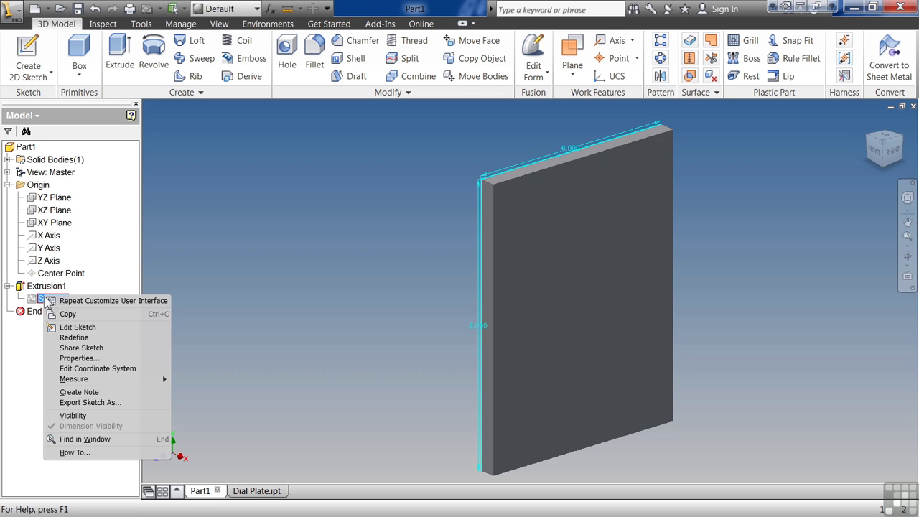
{"action": "left_click", "coordinate": [71, 337]}
{"action": "left_click", "coordinate": [38, 212]}
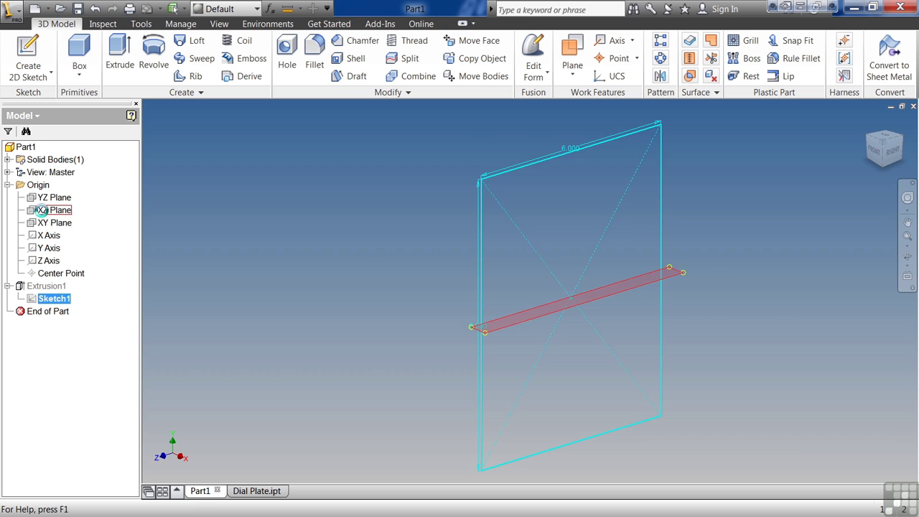
Orient the plate to its right view and set that current view as Front
{"action": "right_click", "coordinate": [892, 150]}
{"action": "key", "text": "Escape"}
{"action": "left_click", "coordinate": [895, 148]}
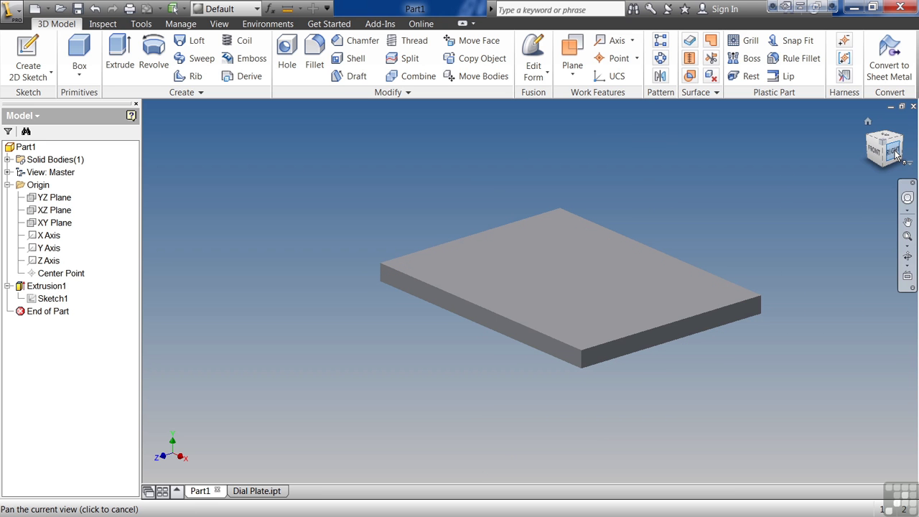
{"action": "right_click", "coordinate": [884, 148]}
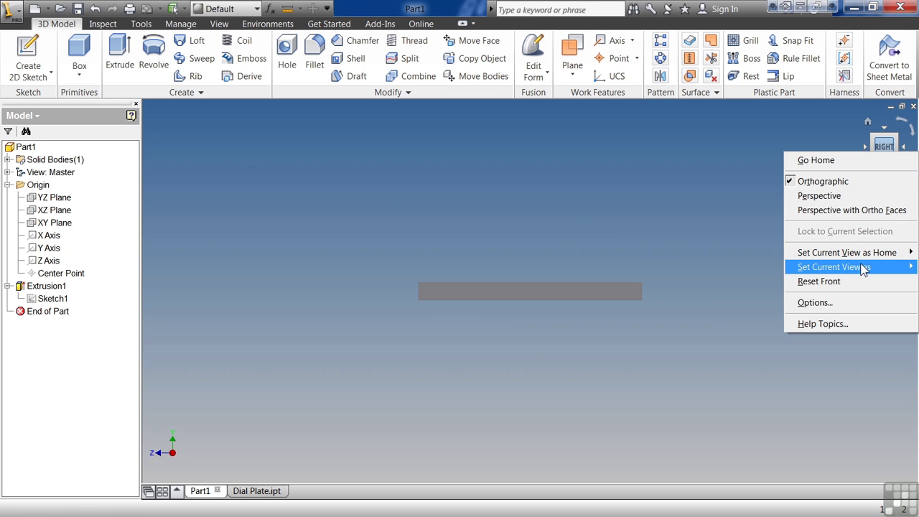
{"action": "mouse_move", "coordinate": [858, 266]}
{"action": "left_click", "coordinate": [772, 281]}
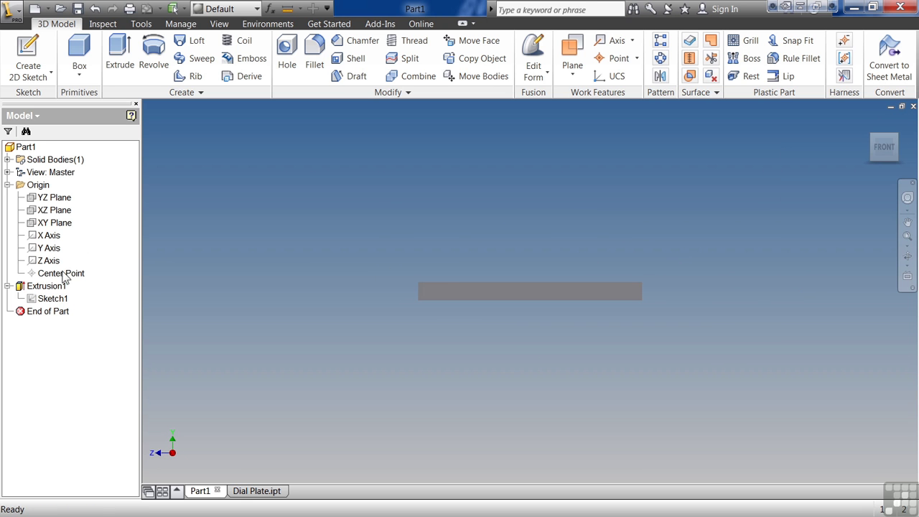
Check Sketch1 and the XZ plane against the new front orientation in an isometric view
{"action": "left_click", "coordinate": [47, 298]}
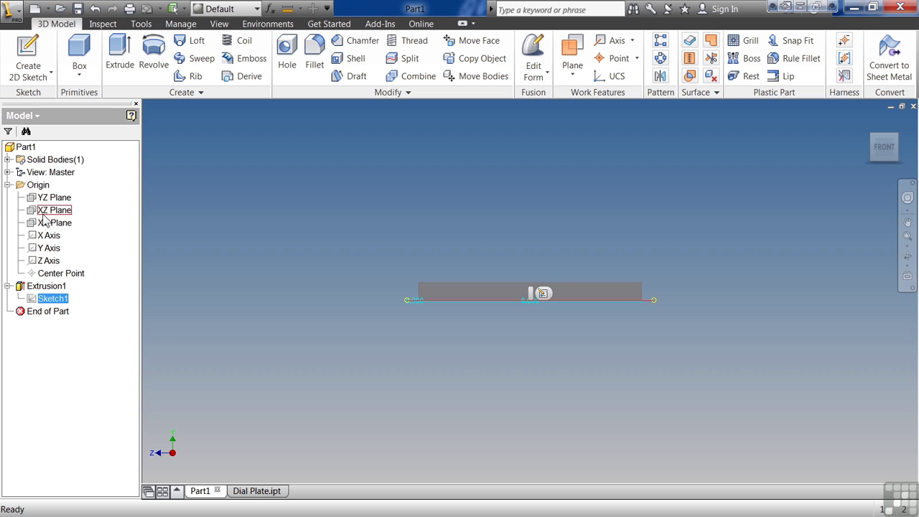
{"action": "left_click", "coordinate": [874, 137]}
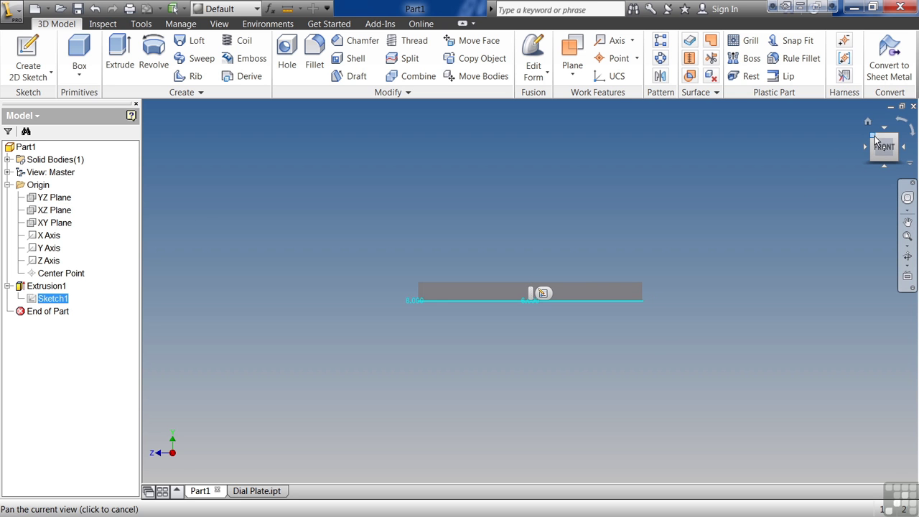
{"action": "left_click", "coordinate": [57, 211]}
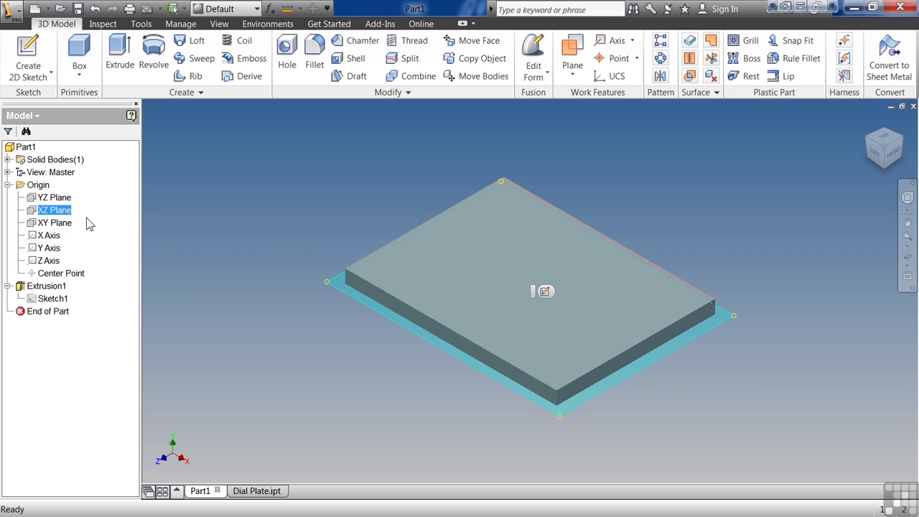
{"action": "left_click", "coordinate": [247, 224]}
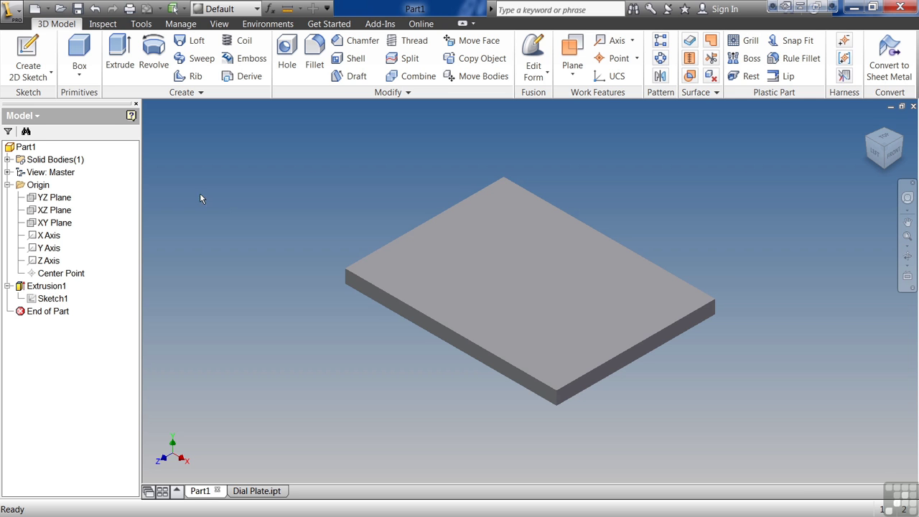
Set the application's part options so new parts start with a sketch on the x-z plane
{"action": "left_click", "coordinate": [140, 24]}
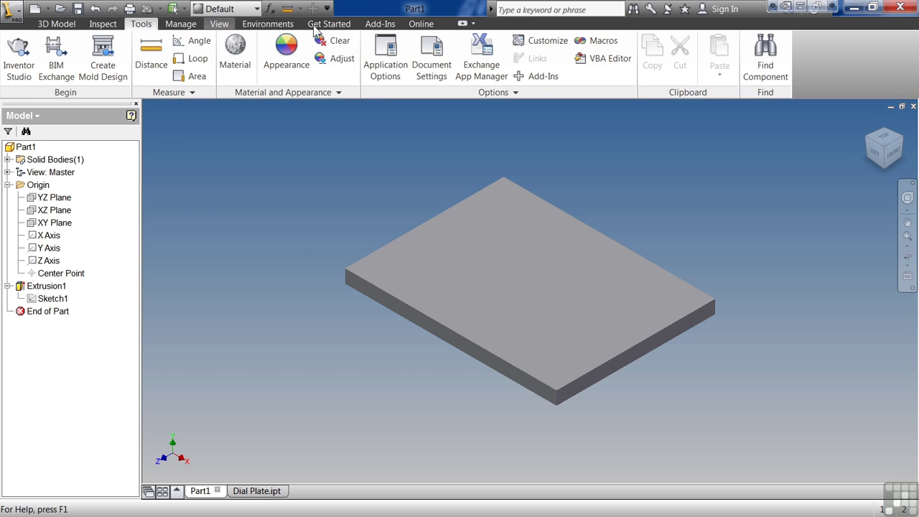
{"action": "left_click", "coordinate": [395, 54]}
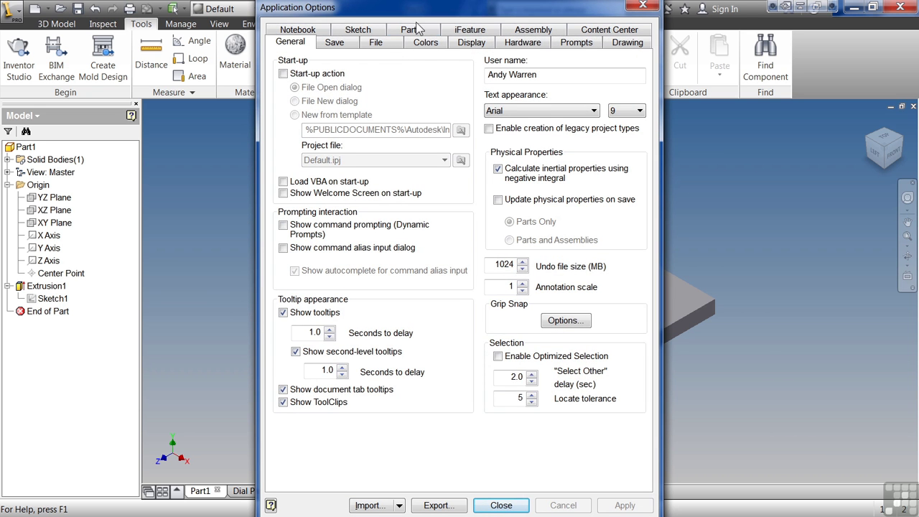
{"action": "left_click", "coordinate": [407, 30]}
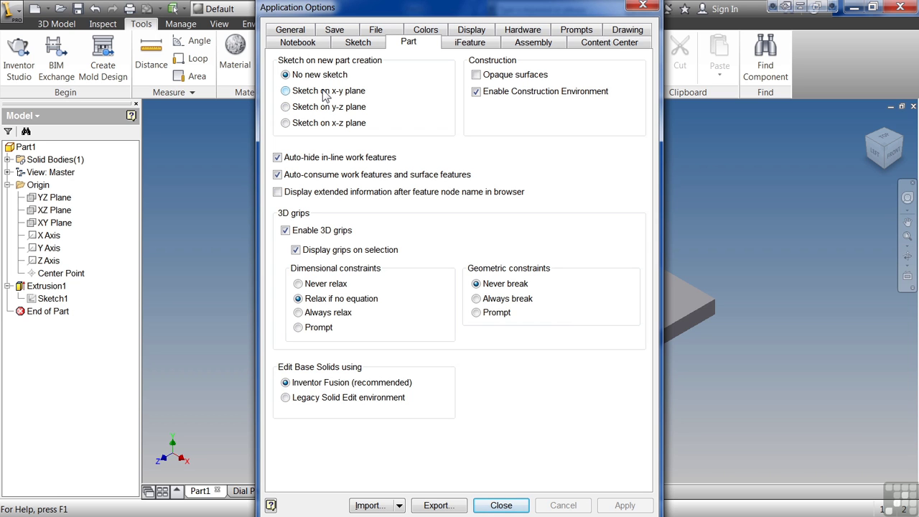
{"action": "left_click", "coordinate": [315, 125]}
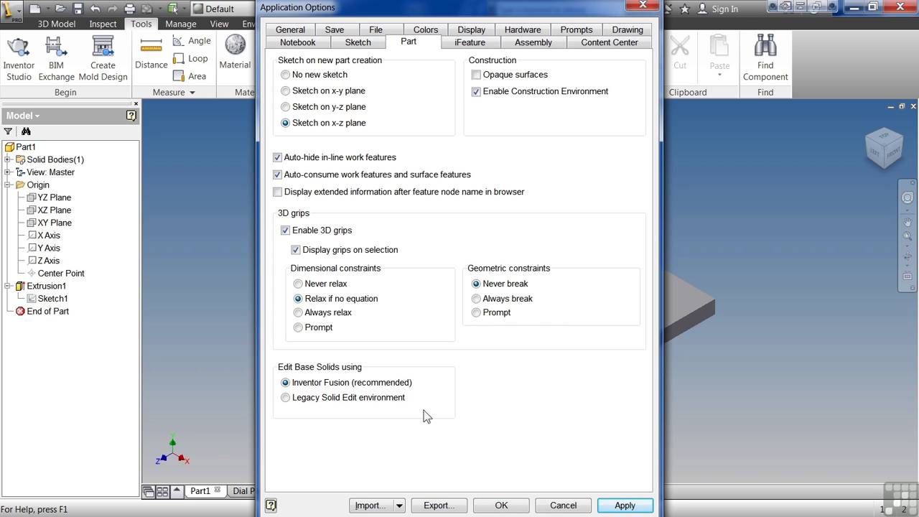
{"action": "left_click", "coordinate": [504, 505]}
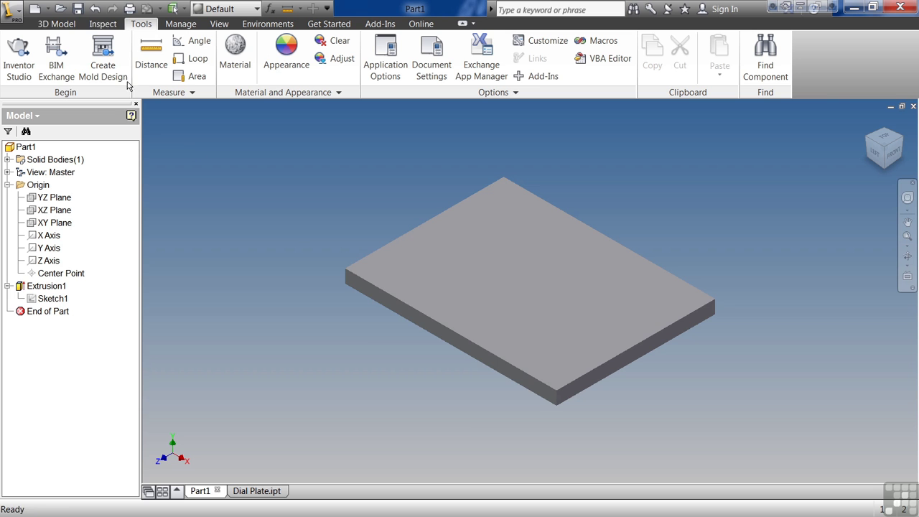
Create a new part from the Standard.ipt template
{"action": "left_click", "coordinate": [35, 9]}
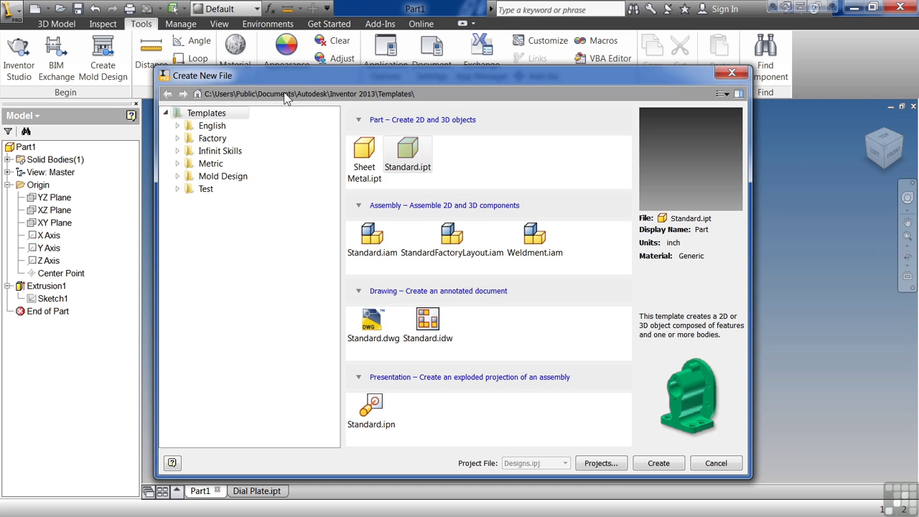
{"action": "left_click", "coordinate": [660, 464]}
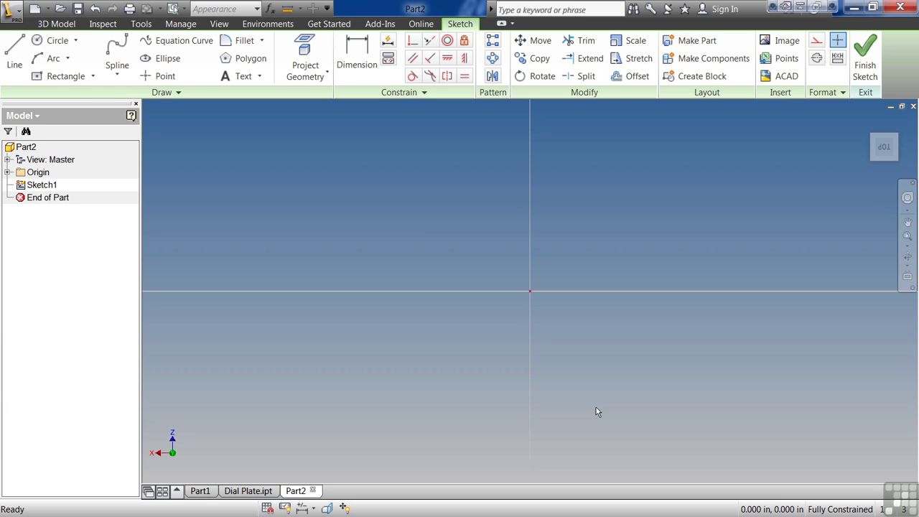
In Dial Plate.ipt, redefine Sketch2 of Extrusion2 onto the opposite flat face of the disc and restore the home view
{"action": "left_click", "coordinate": [234, 495]}
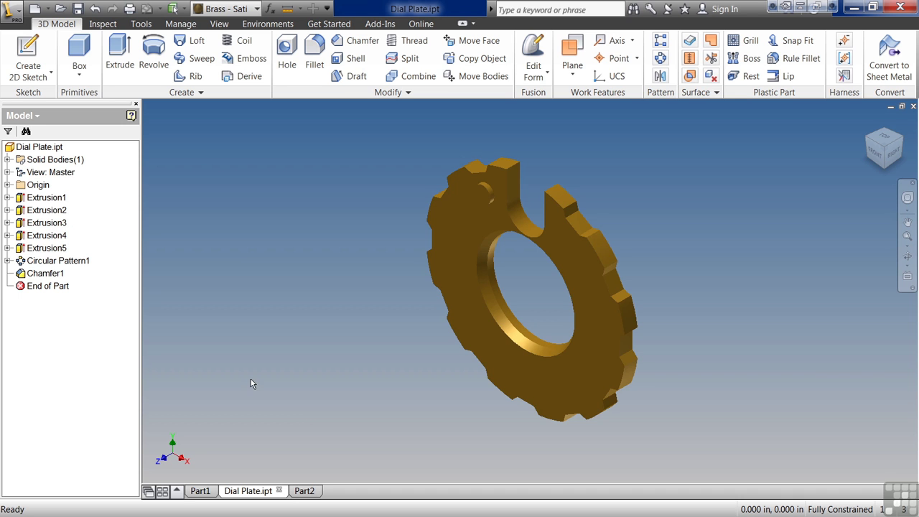
{"action": "left_click", "coordinate": [9, 209]}
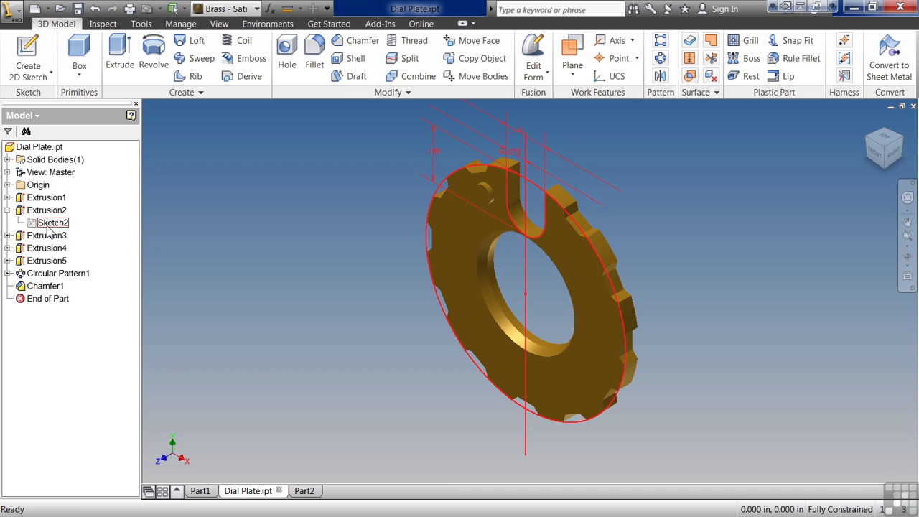
{"action": "left_click", "coordinate": [50, 225]}
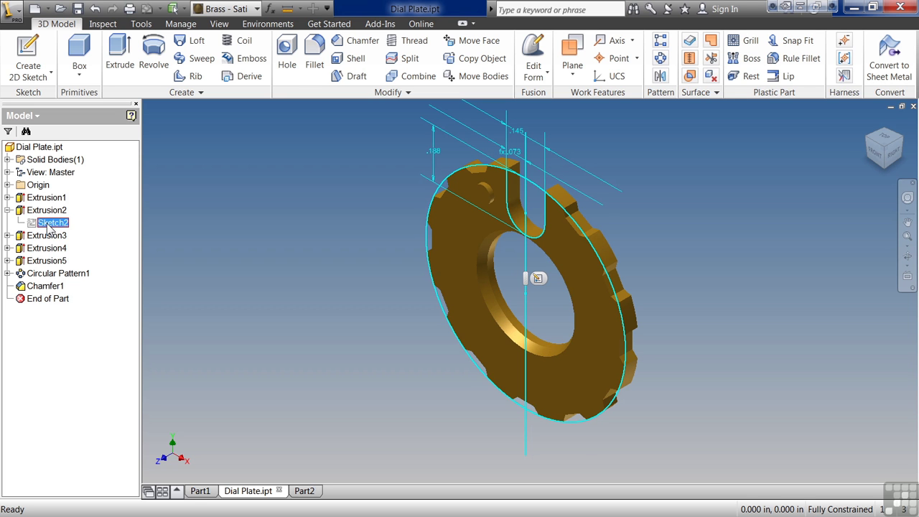
{"action": "right_click", "coordinate": [50, 227]}
{"action": "left_click", "coordinate": [72, 264]}
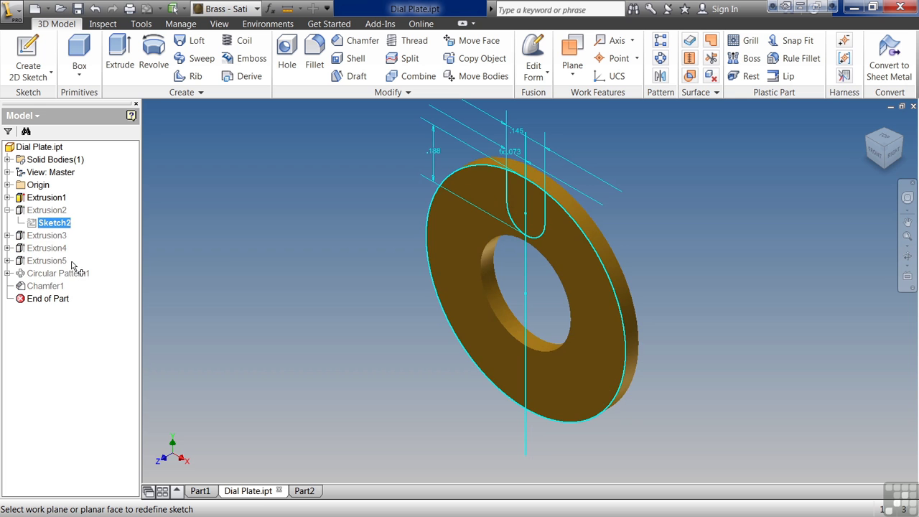
{"action": "middle_click_drag", "start_coordinate": [423, 293], "coordinate": [431, 297], "text": "shift"}
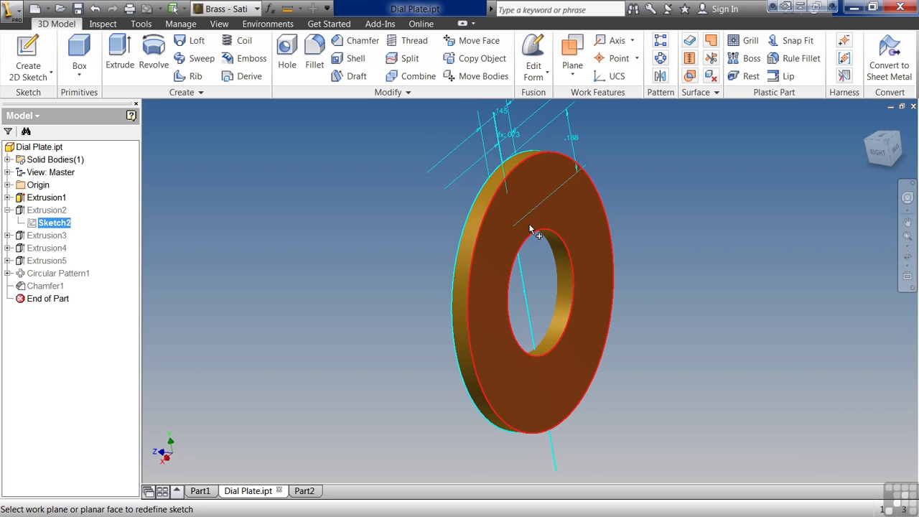
{"action": "left_click", "coordinate": [529, 214]}
{"action": "key", "text": "F6"}
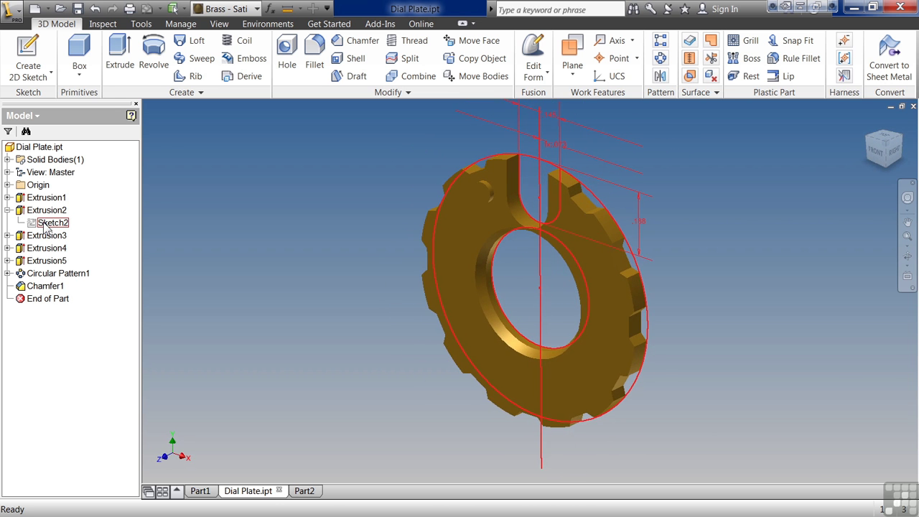
Highlight Sketch2 on the dial plate to check its placement, and switch back to the Part1 document
{"action": "left_click", "coordinate": [46, 224]}
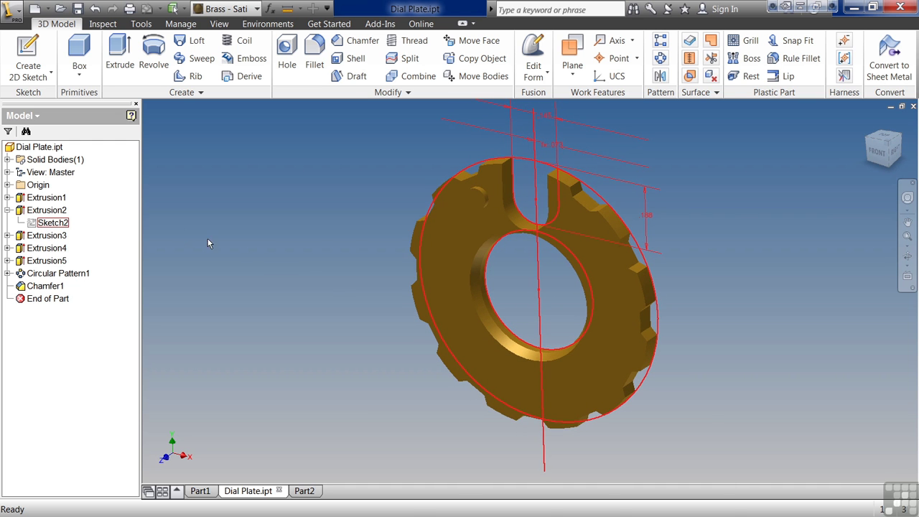
{"action": "left_click", "coordinate": [300, 266]}
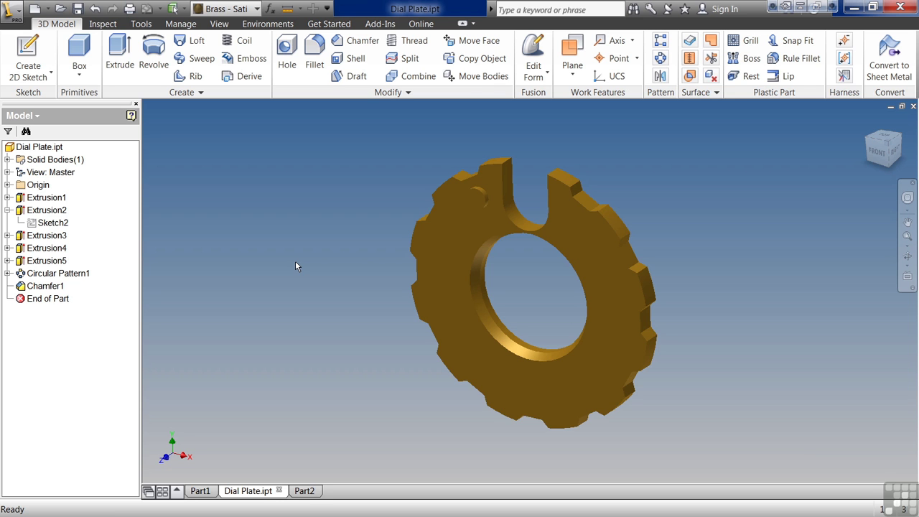
{"action": "left_click", "coordinate": [200, 491]}
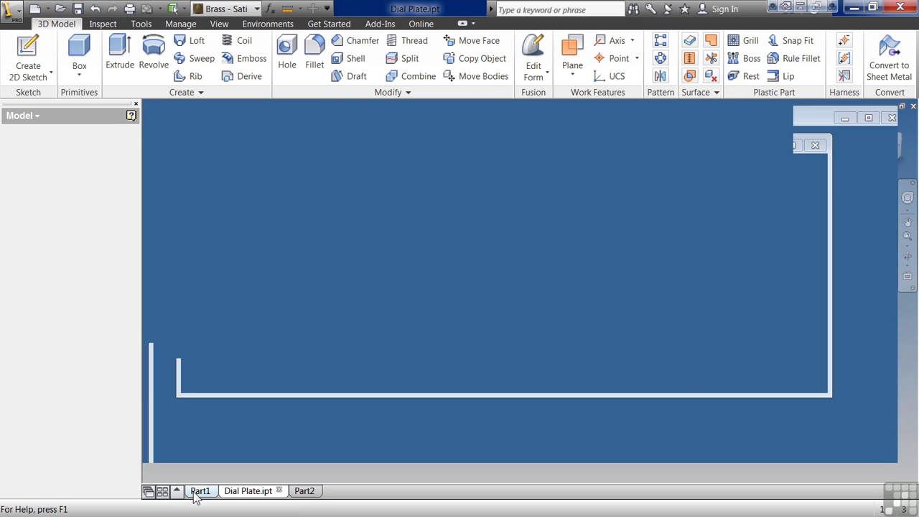